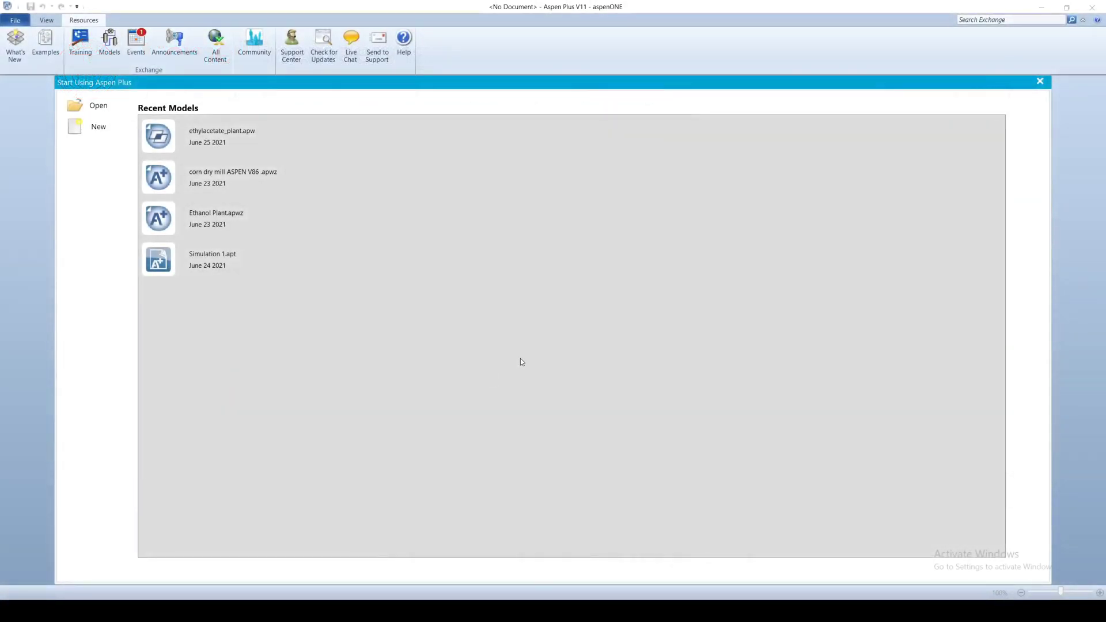
Step: Open the New simulation dialog from the File menu
left_click(15, 21)
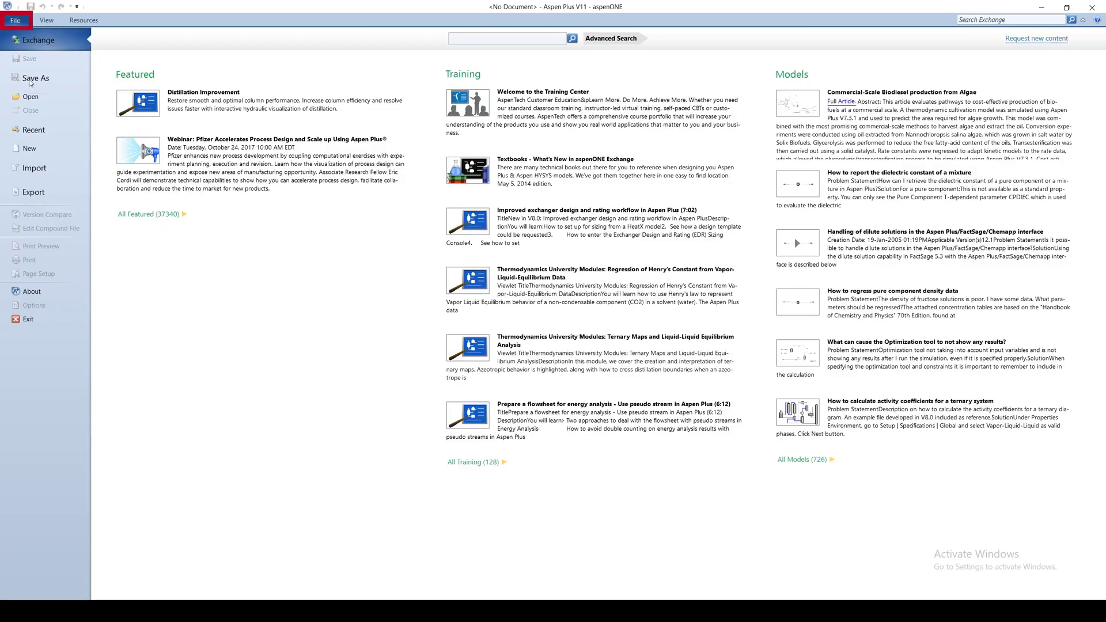
left_click(37, 152)
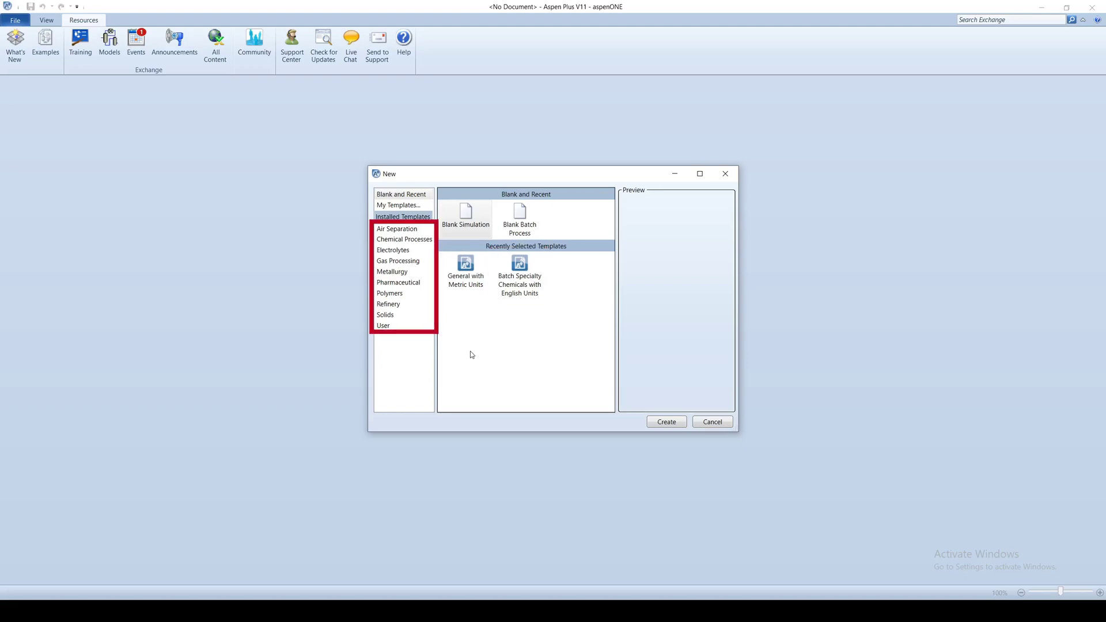
Step: Browse the Chemical Processes and Pharmaceutical installed template categories
left_click(404, 239)
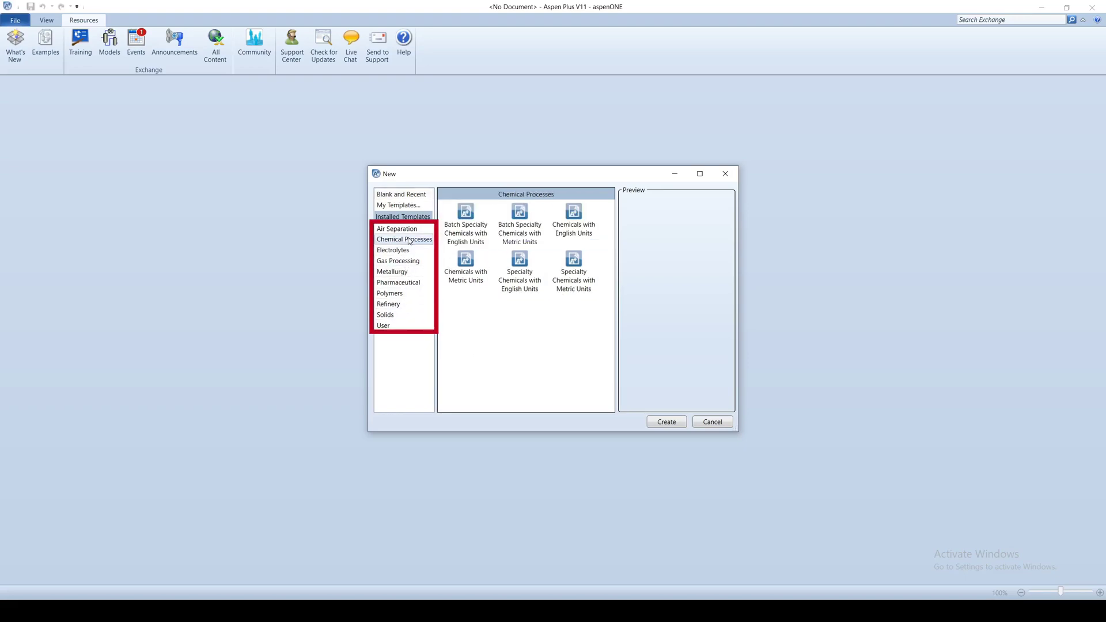
left_click(405, 284)
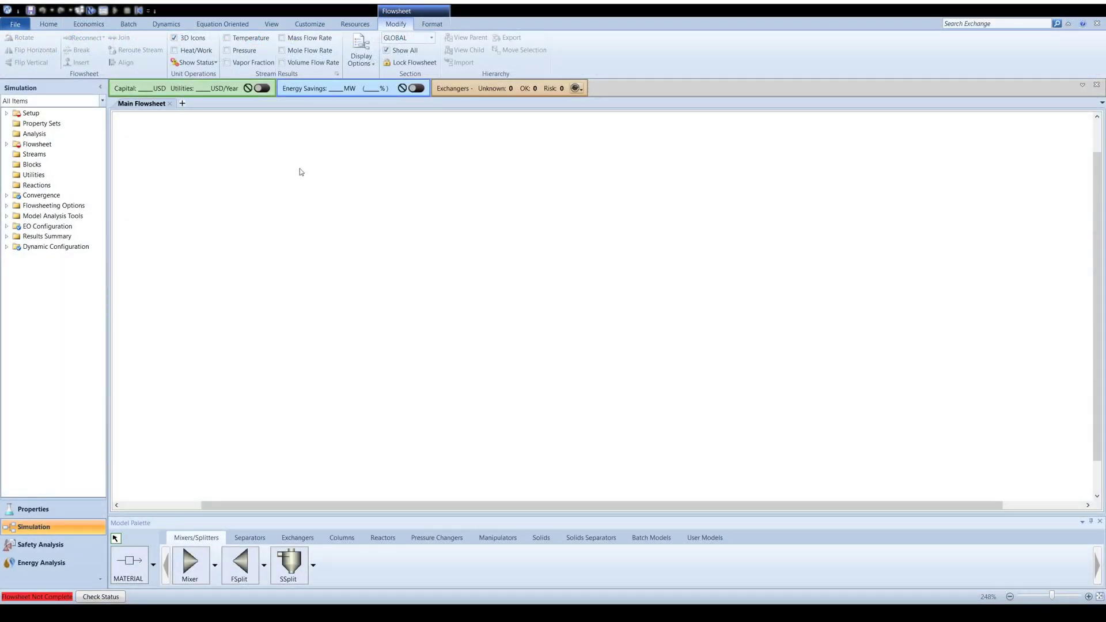
Step: Review the Save As options, then switch to the Simulation environment
left_click(14, 23)
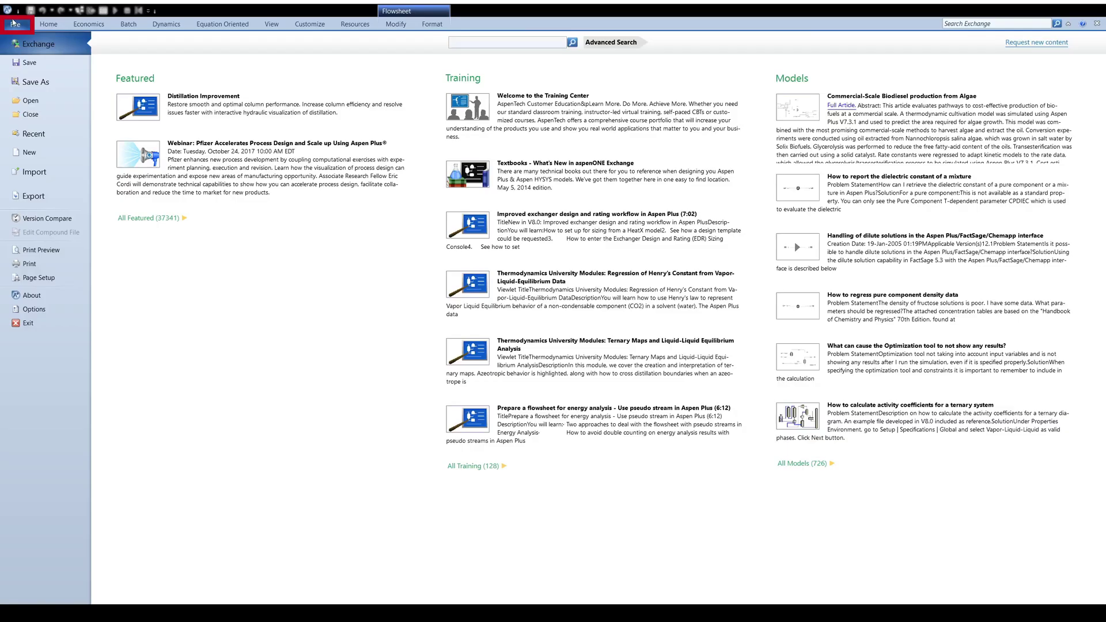
left_click(35, 82)
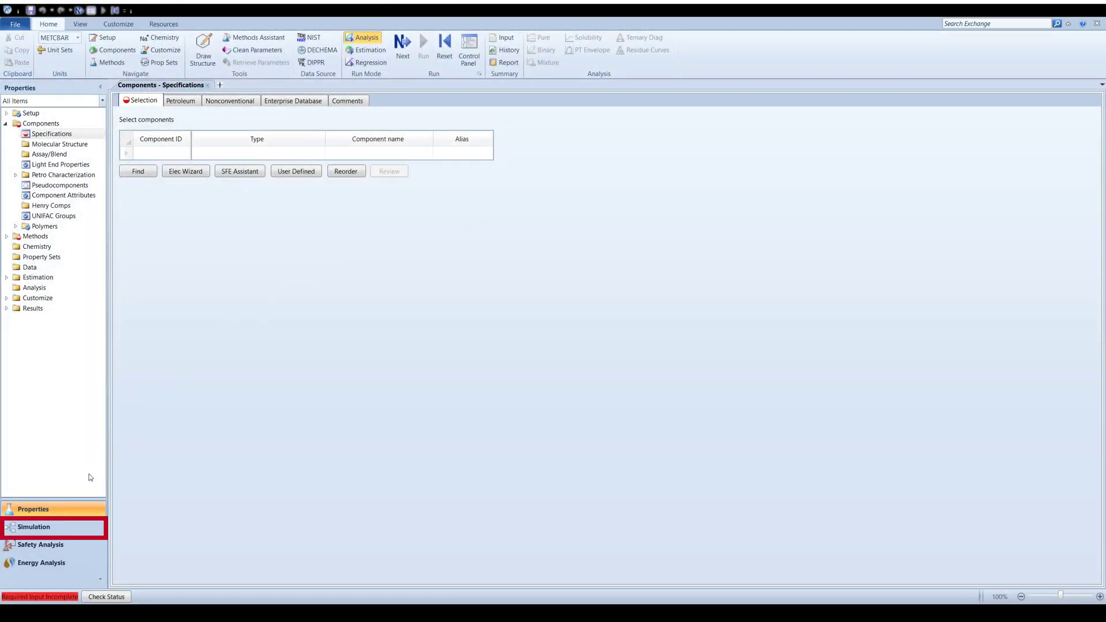
left_click(49, 527)
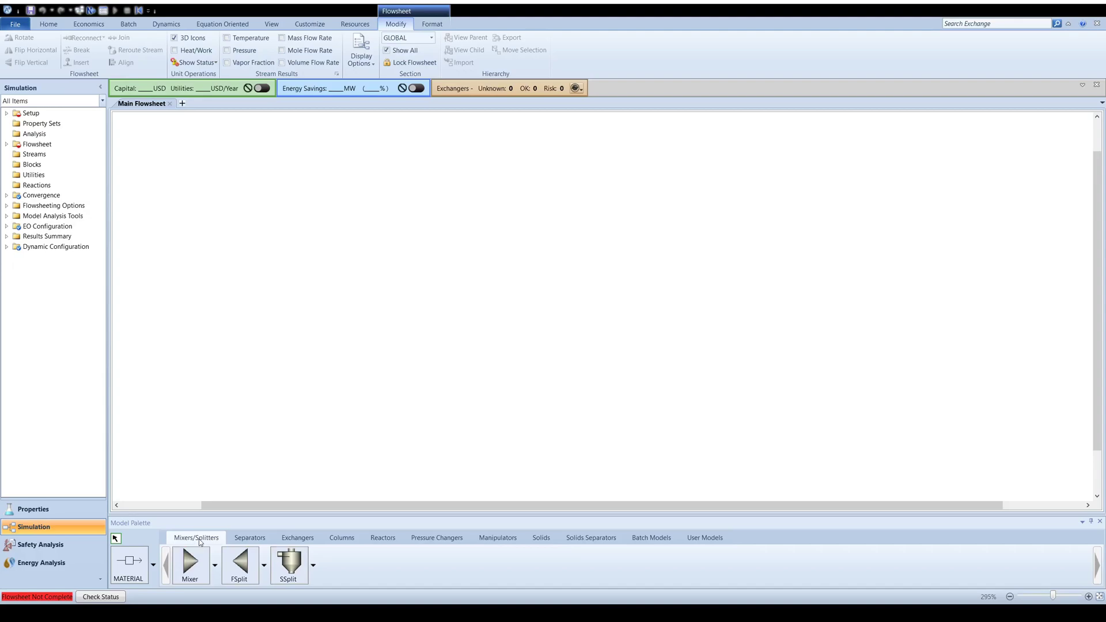
Step: Browse the Separators through Batch Models palette categories, ending back on Exchangers
left_click(254, 539)
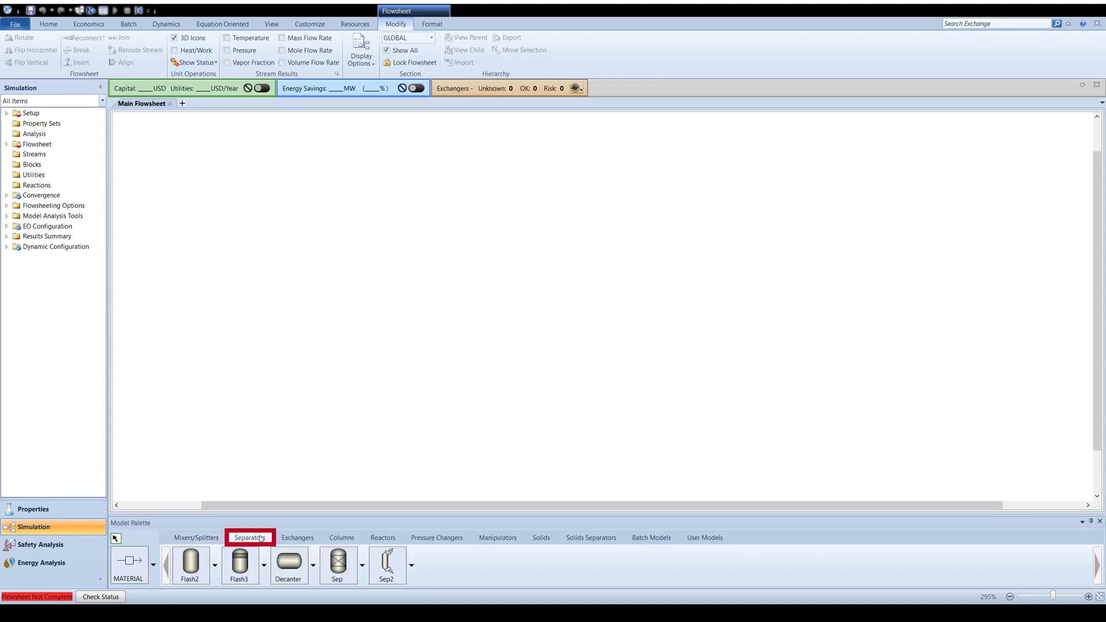
left_click(299, 539)
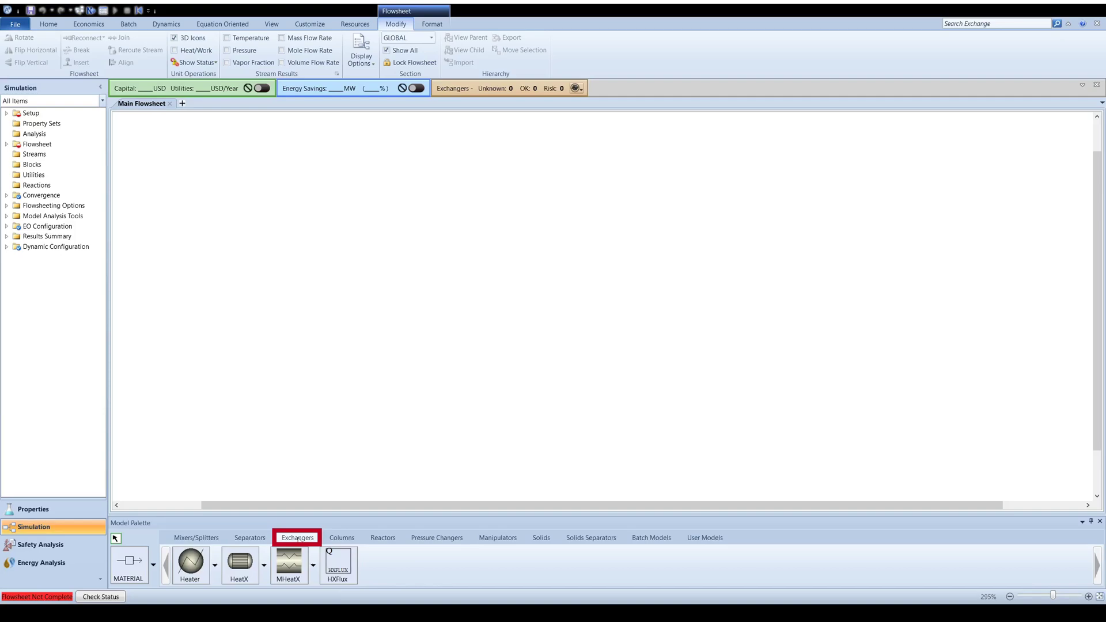
left_click(336, 539)
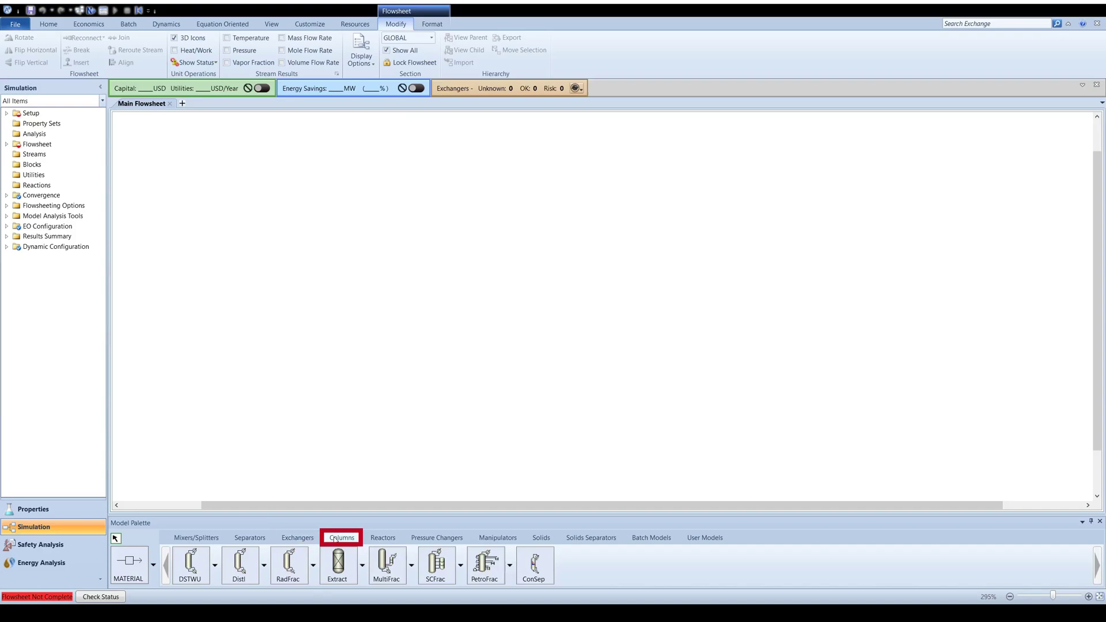
left_click(376, 539)
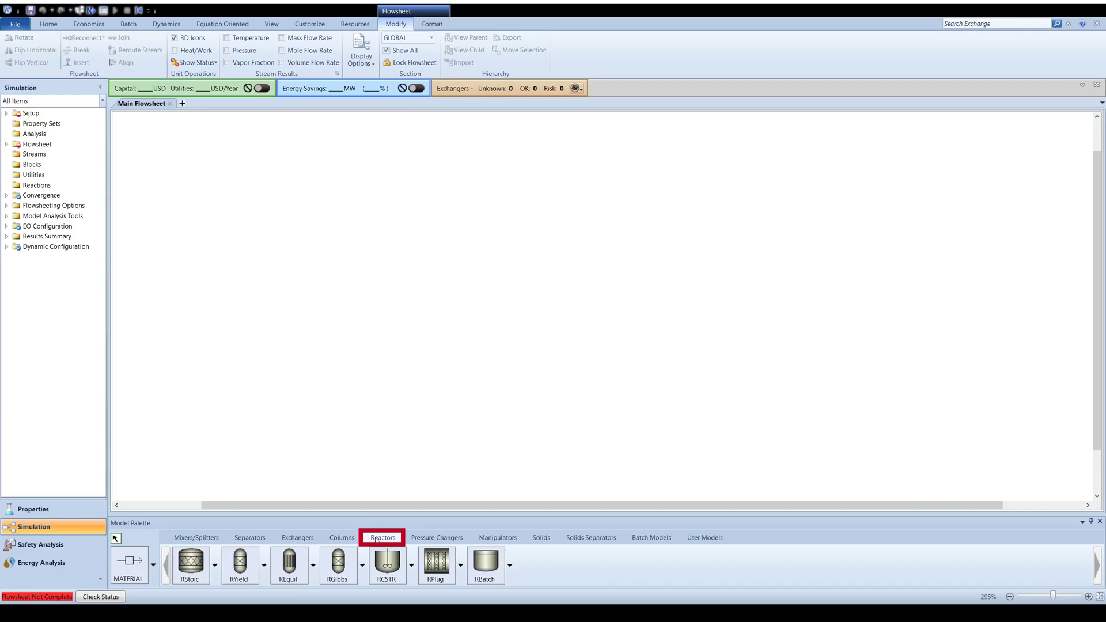
left_click(431, 538)
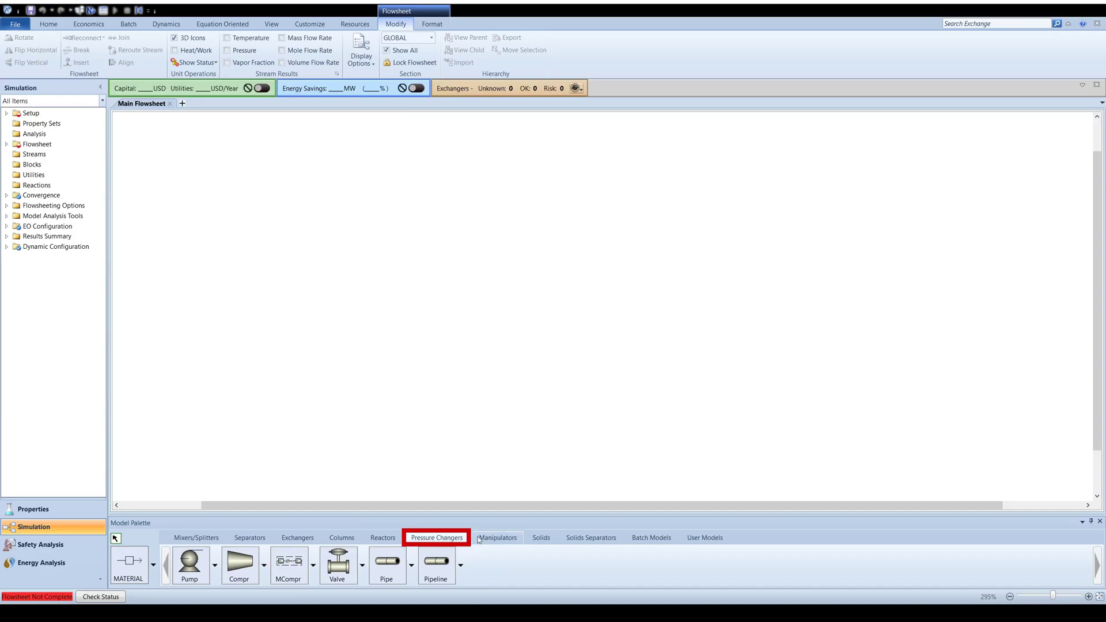
left_click(501, 538)
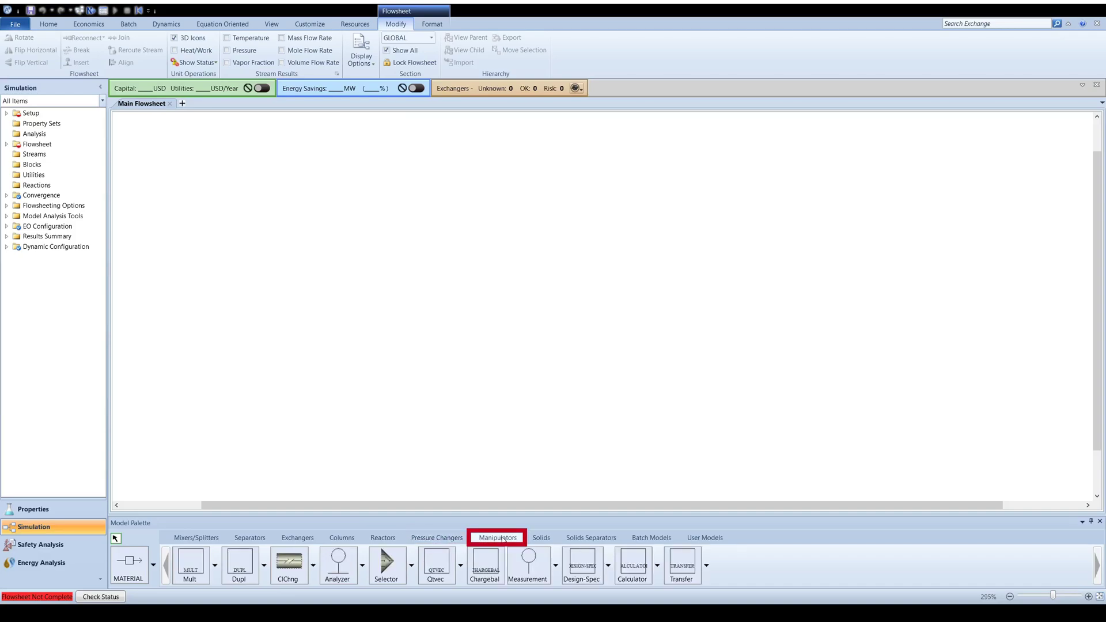
left_click(591, 538)
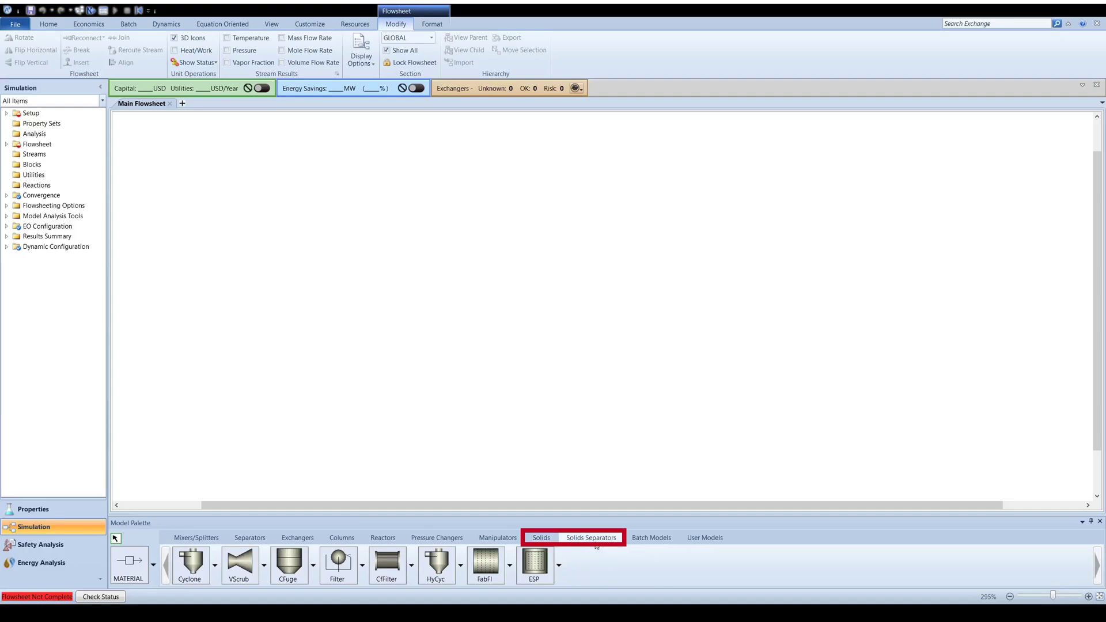
left_click(649, 538)
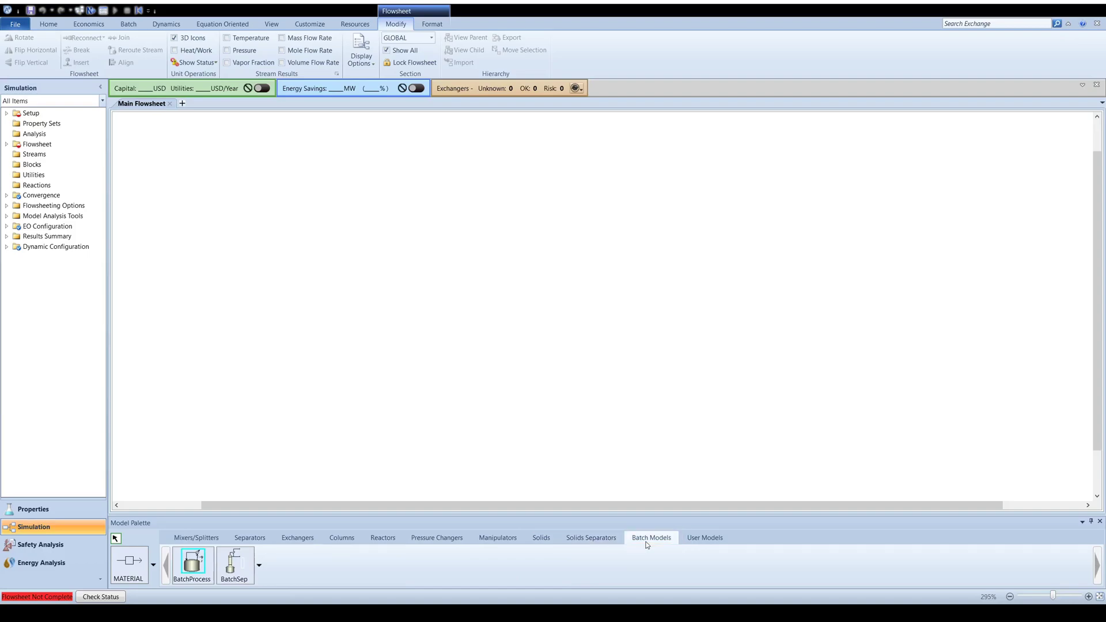
left_click(299, 539)
Step: Place a HeatX block, B1, near the centre of the flowsheet
left_click(240, 560)
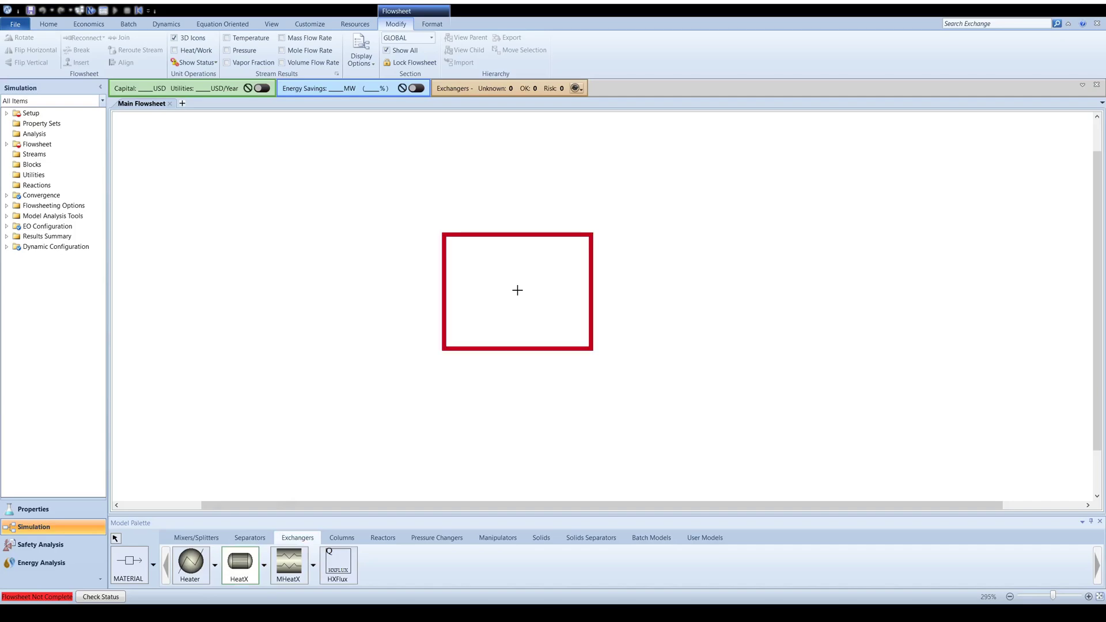
left_click(518, 290)
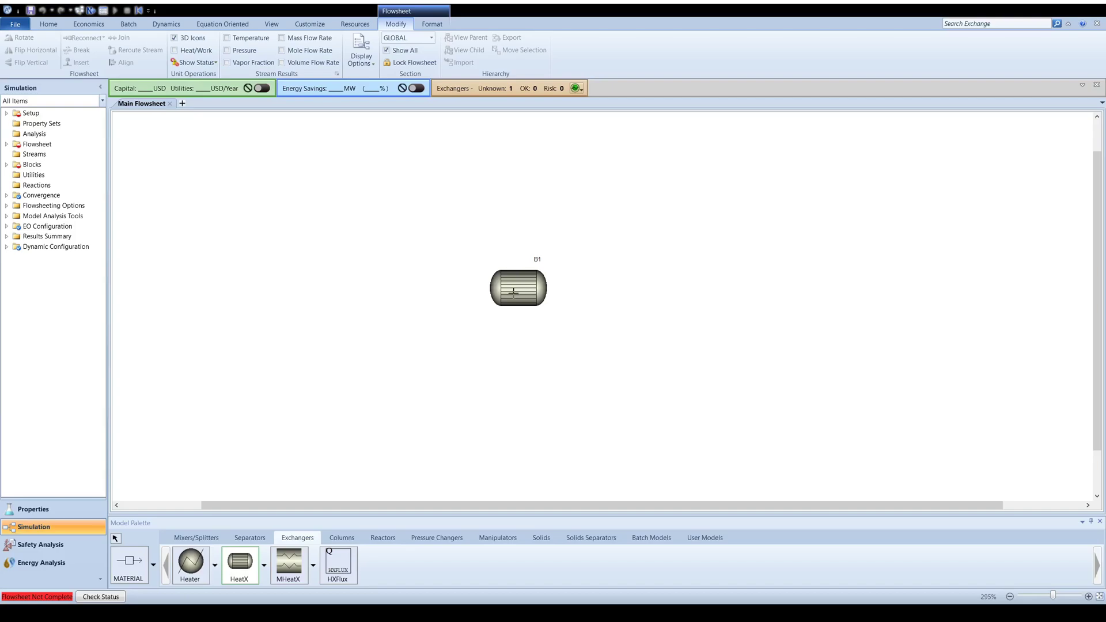
Step: Draw material streams 1–4 on B1: feeds at left and bottom, products at top and right
left_click(143, 566)
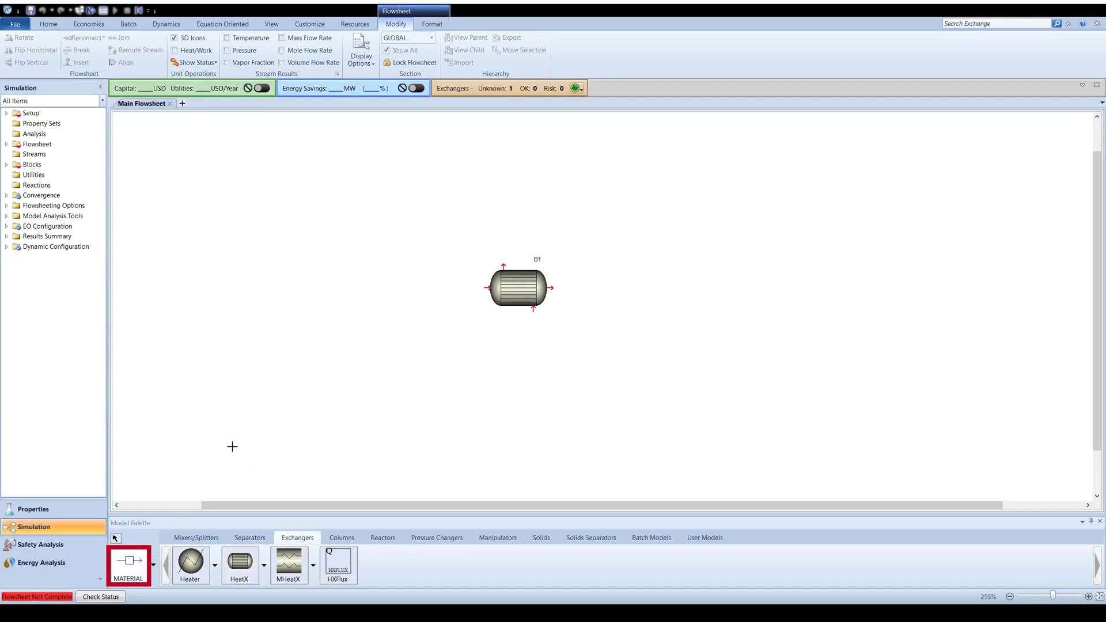
left_click(424, 286)
left_click(489, 288)
left_click(504, 265)
left_click(504, 209)
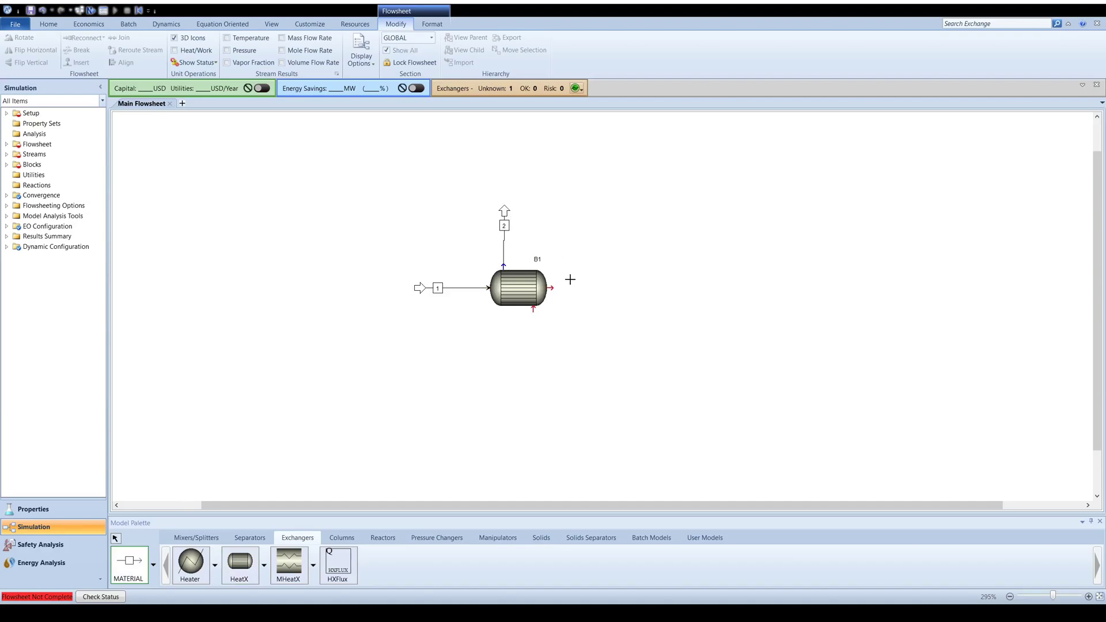
left_click(550, 288)
left_click(599, 309)
left_click(533, 306)
left_click(534, 352)
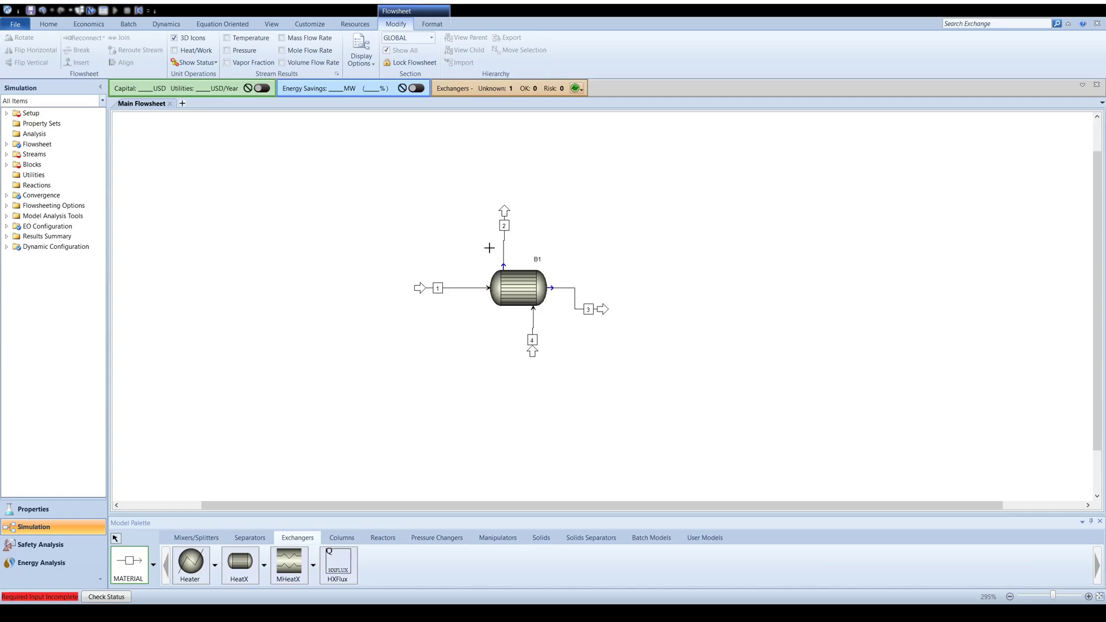
left_click(505, 232)
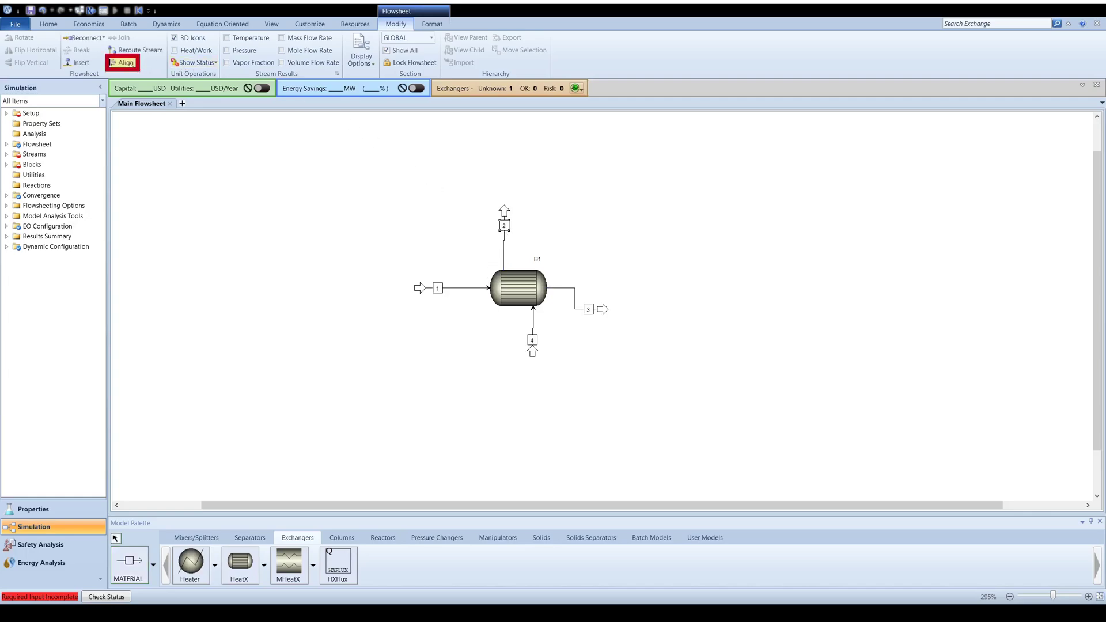
Step: Align streams 2, 3 and 4 with B1's ports using Ctrl+B
key("ctrl+b")
left_click(588, 311)
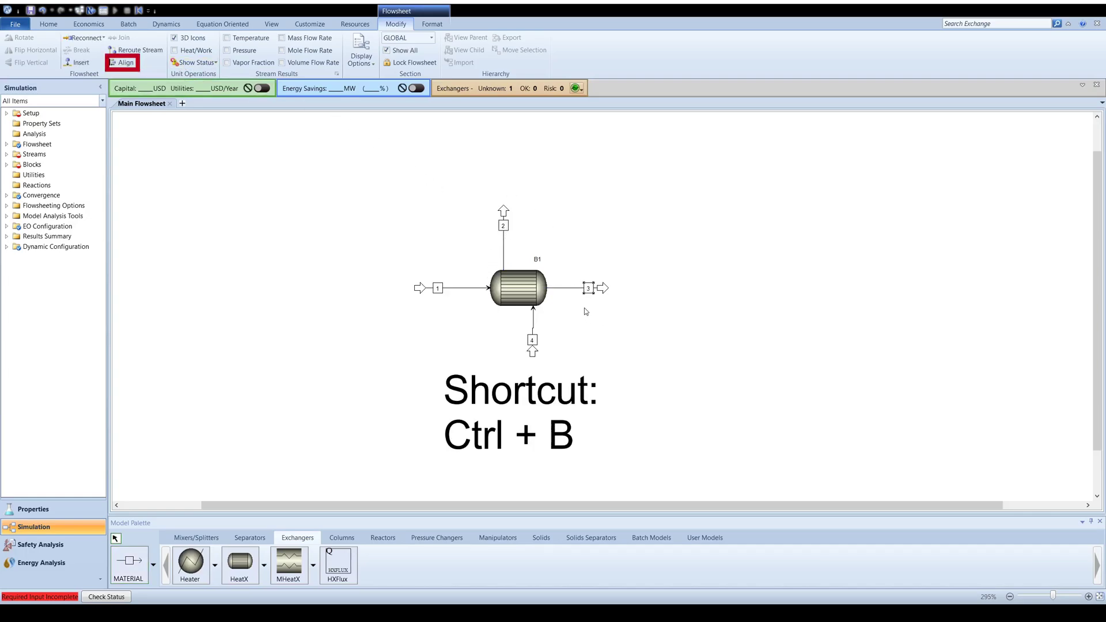
left_click(533, 350)
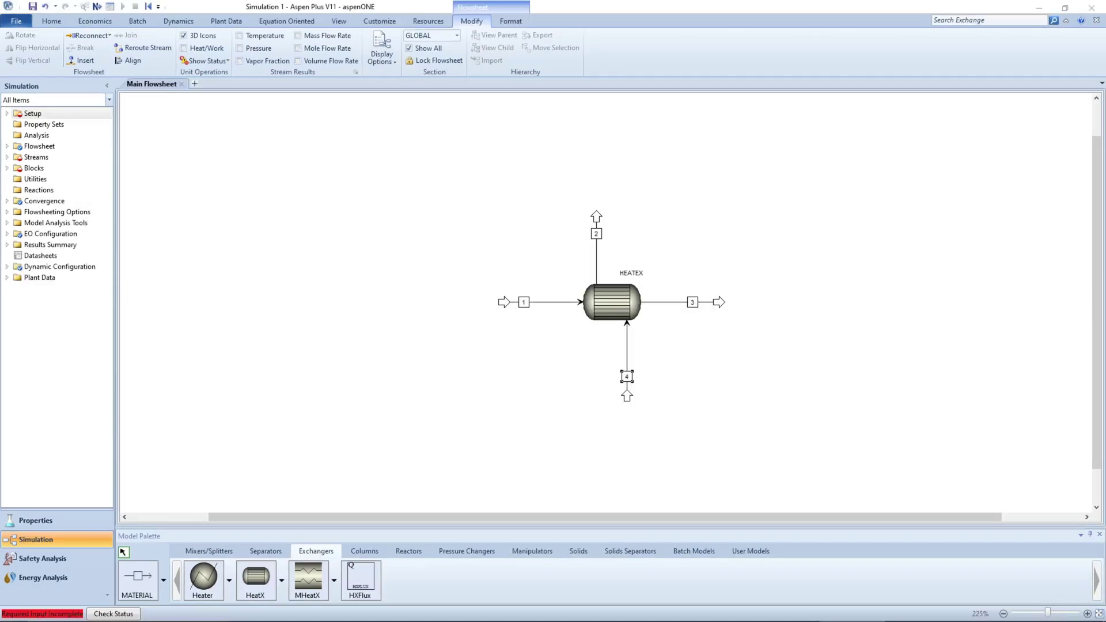
Step: Rename streams 1 and 2 to COOL-IN and HOT-OUT
left_click(524, 305)
type("COOL-IN")
key("Return")
left_click(598, 233)
type("HOT-OUT")
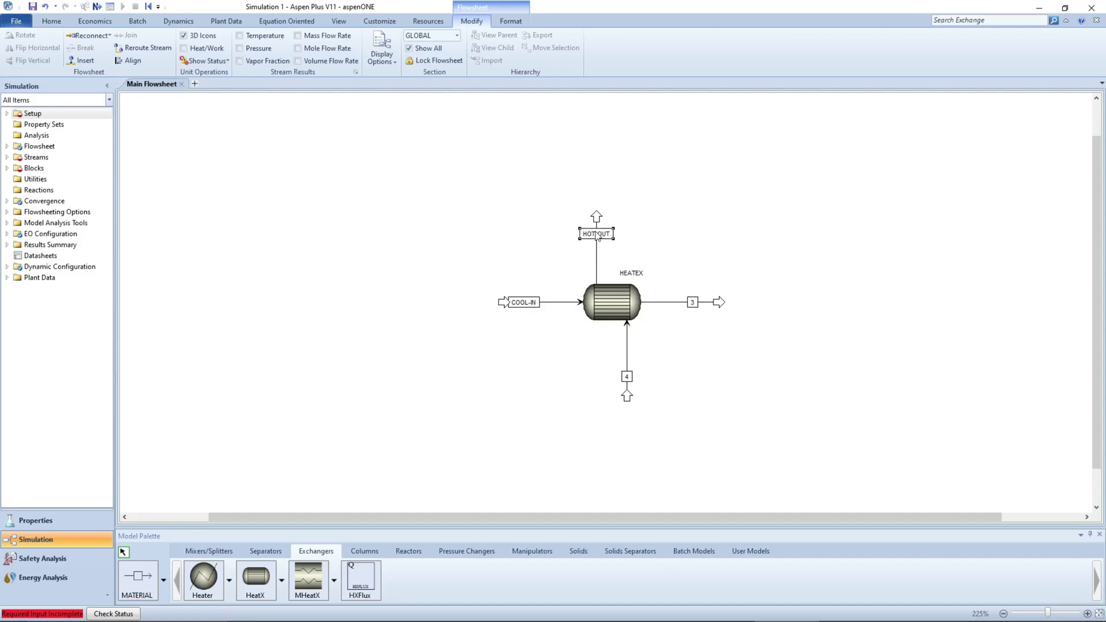
left_click(691, 303)
Step: Rename streams 3 and 4 to COOL-OUT and HOT-IN
type("COOL-OUT")
key("Return")
left_click(626, 377)
type("HOT-IN")
key("Return")
left_click(693, 249)
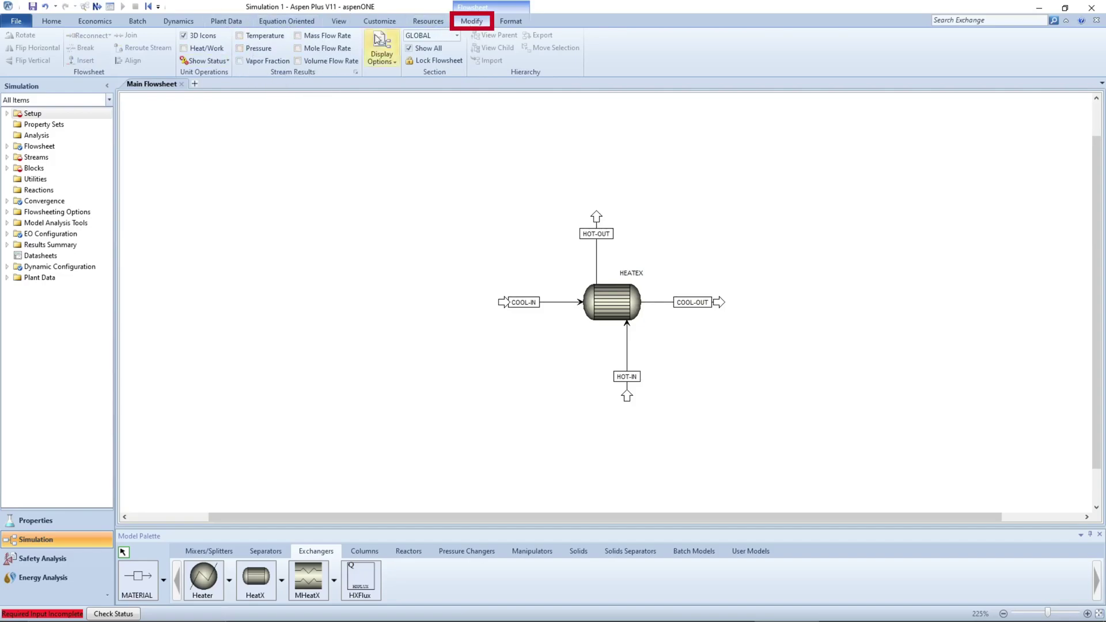
Step: Show the Display Options dropdown from the Modify tab
left_click(298, 36)
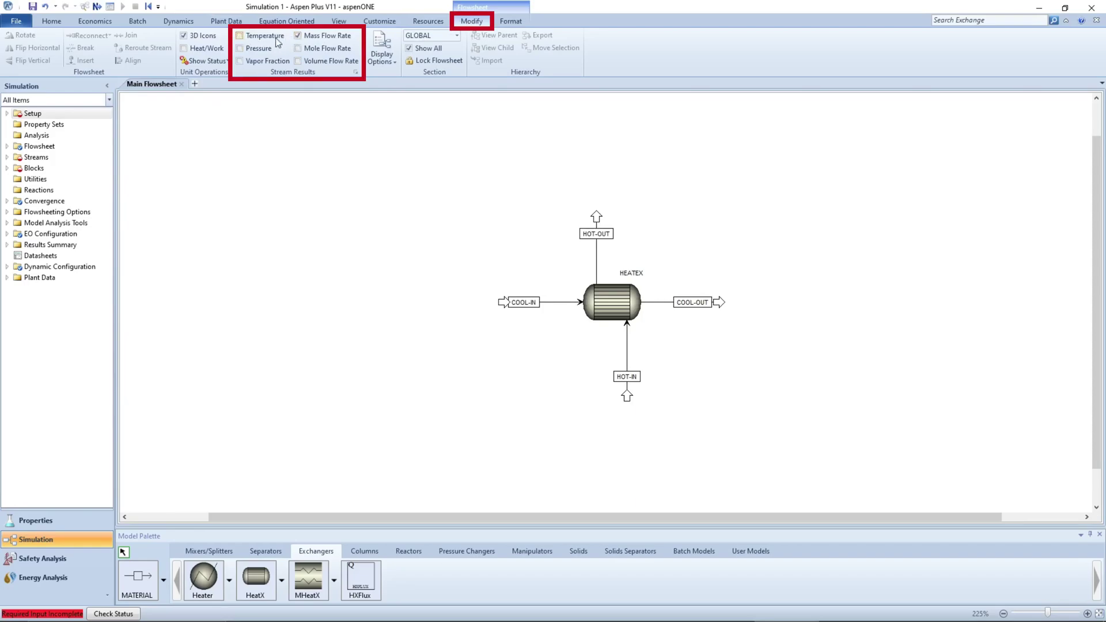
left_click(382, 54)
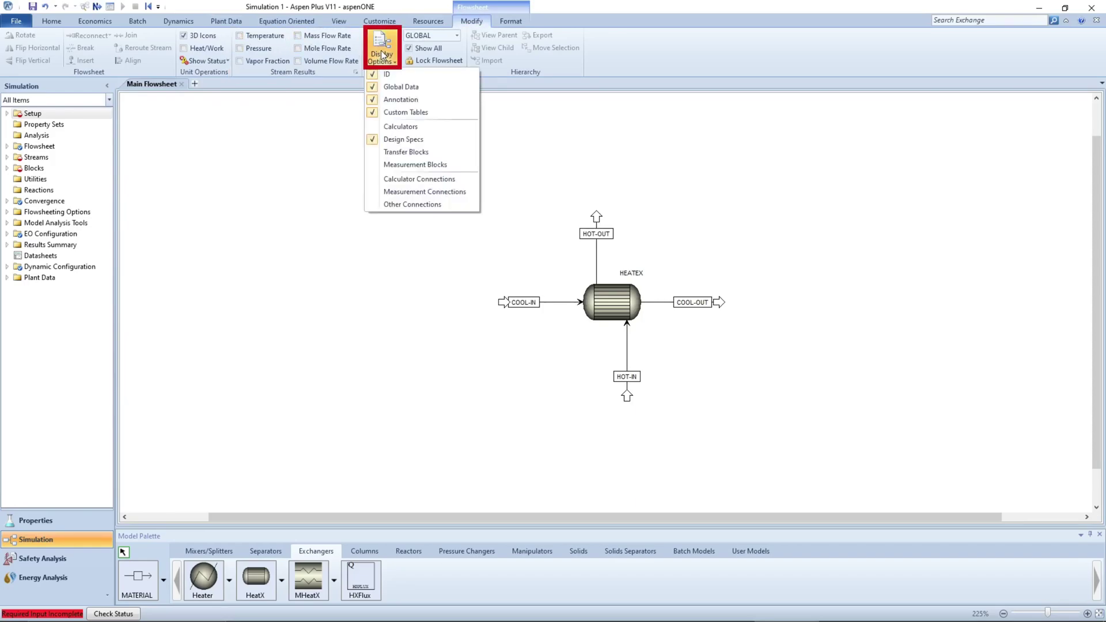